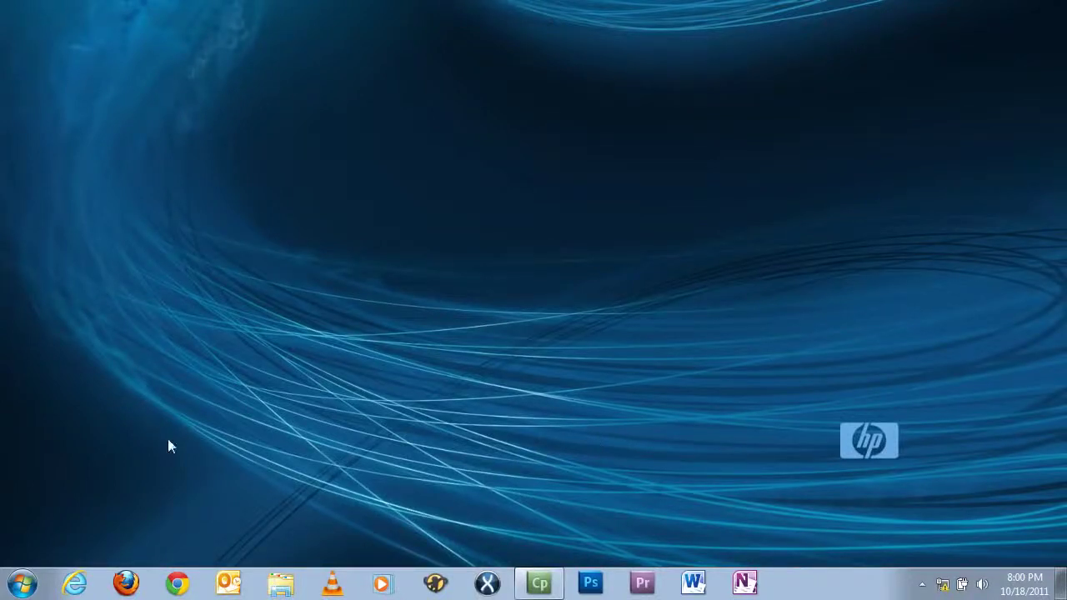
Step: Open Disk Management in the Computer Management console from the Control Panel's Administrative Tools
{"action": "left_click", "coordinate": [22, 586]}
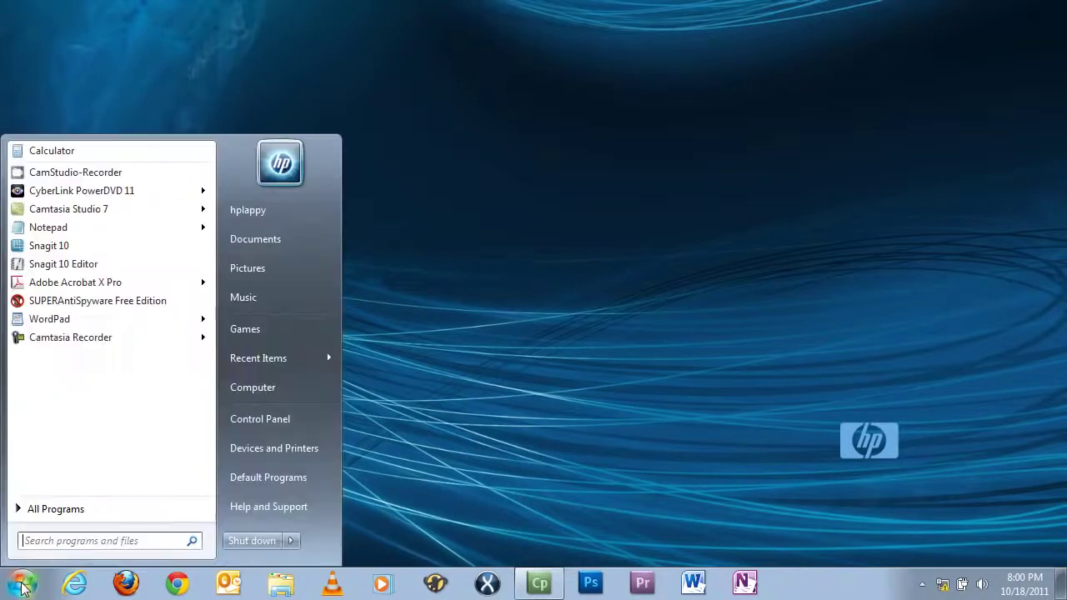
{"action": "left_click", "coordinate": [252, 420]}
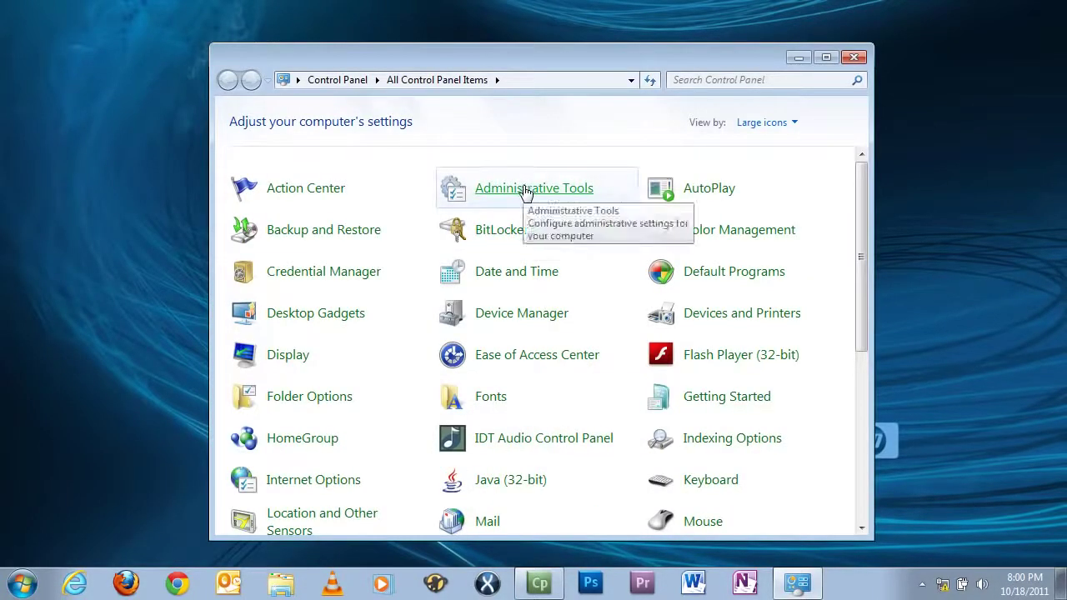
{"action": "left_click", "coordinate": [525, 191]}
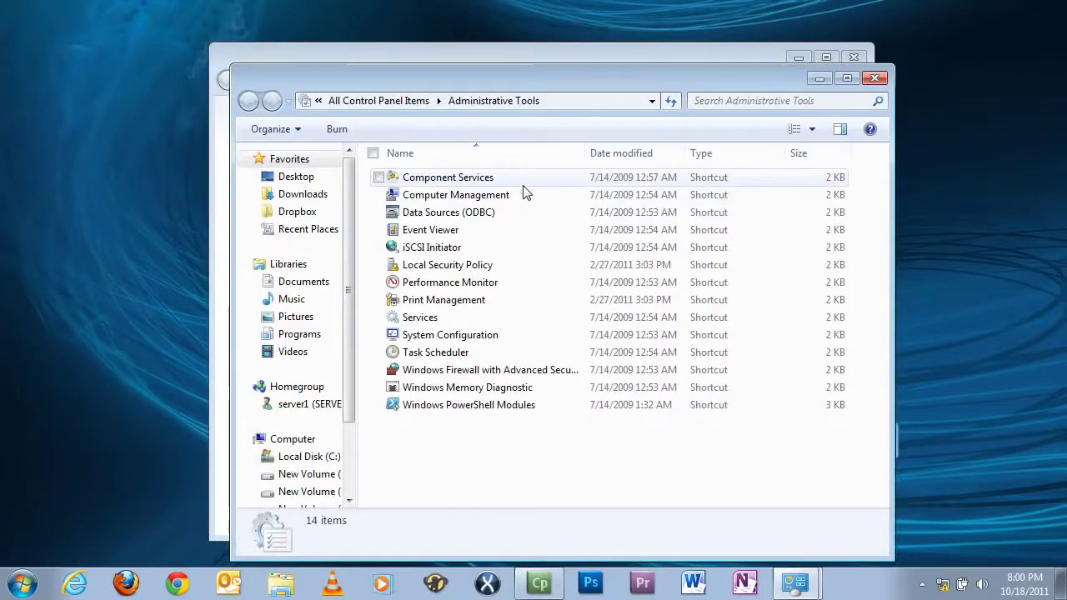
{"action": "left_click", "coordinate": [470, 198]}
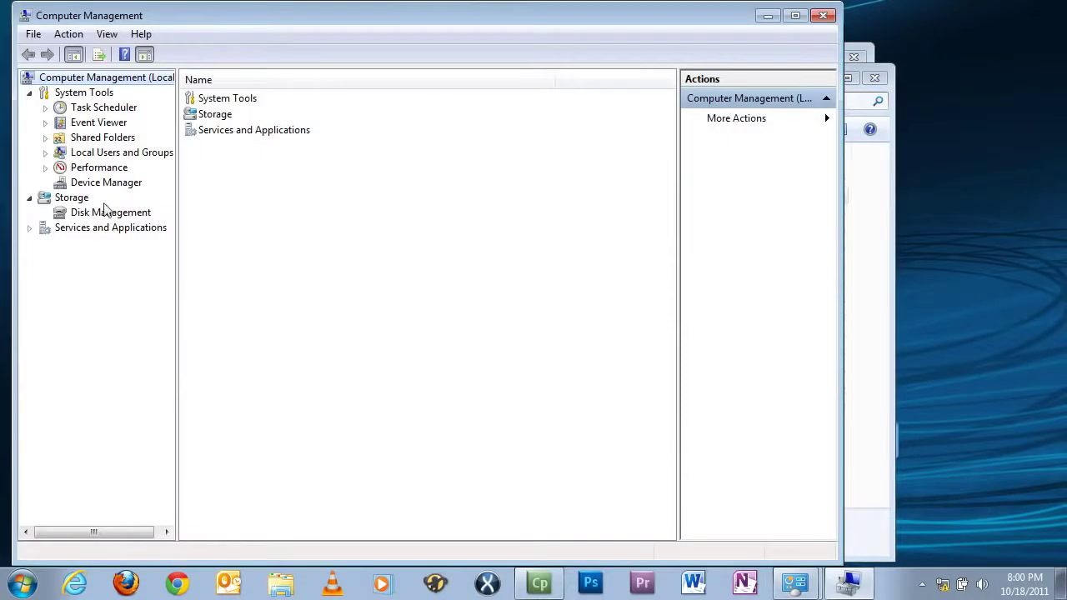
{"action": "left_click", "coordinate": [106, 216]}
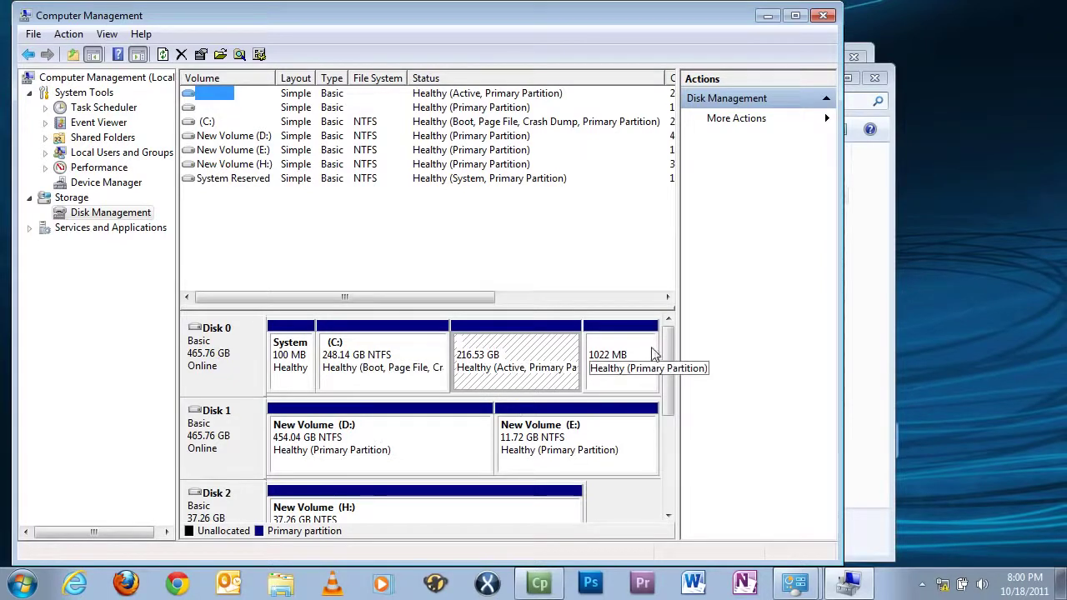
Step: Shrink the New Volume (H:) partition on Disk 2 by 12000 MB
{"action": "scroll", "coordinate": [668, 346], "scroll_direction": "down", "scroll_amount": 1}
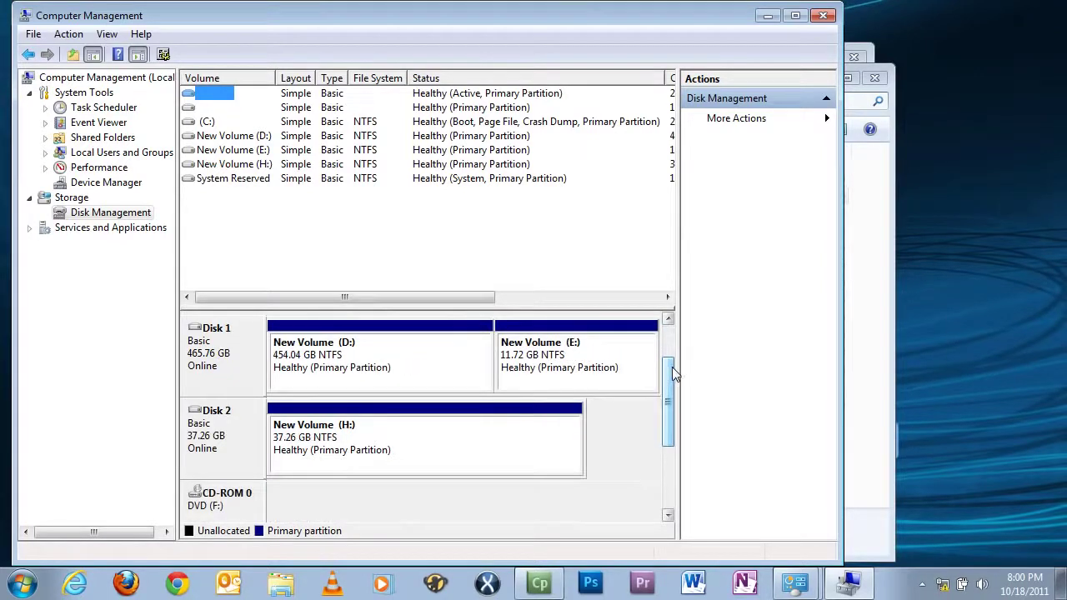
{"action": "left_click", "coordinate": [354, 431]}
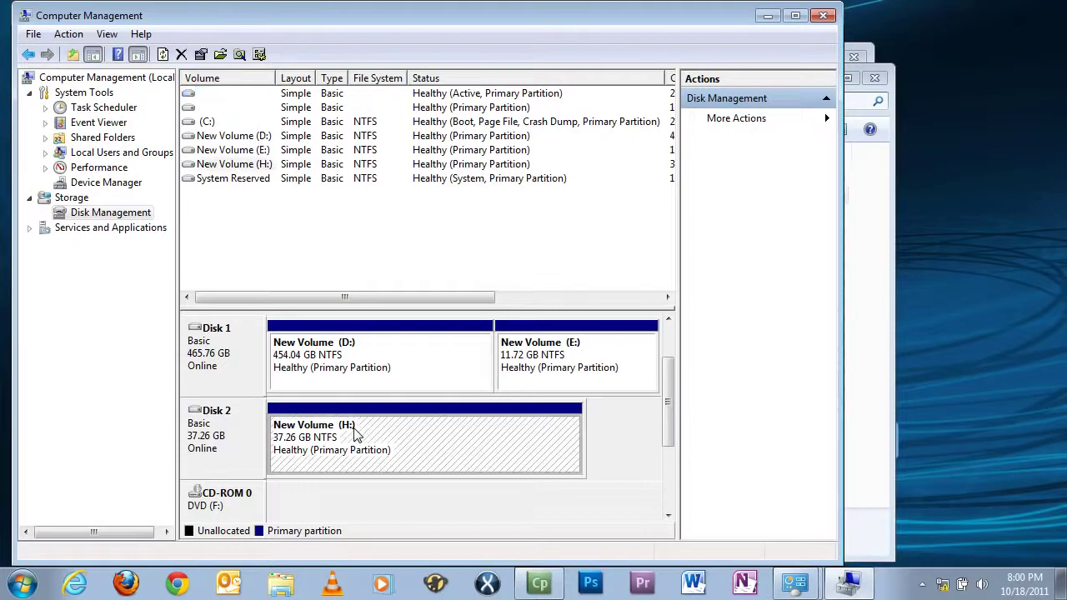
{"action": "right_click", "coordinate": [435, 444]}
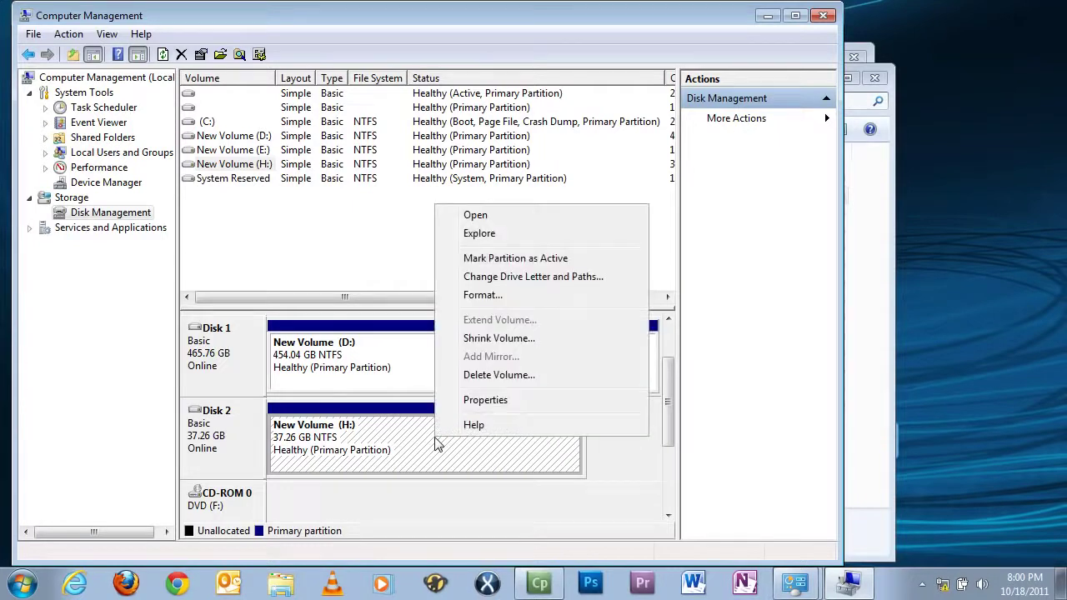
{"action": "left_click", "coordinate": [510, 338]}
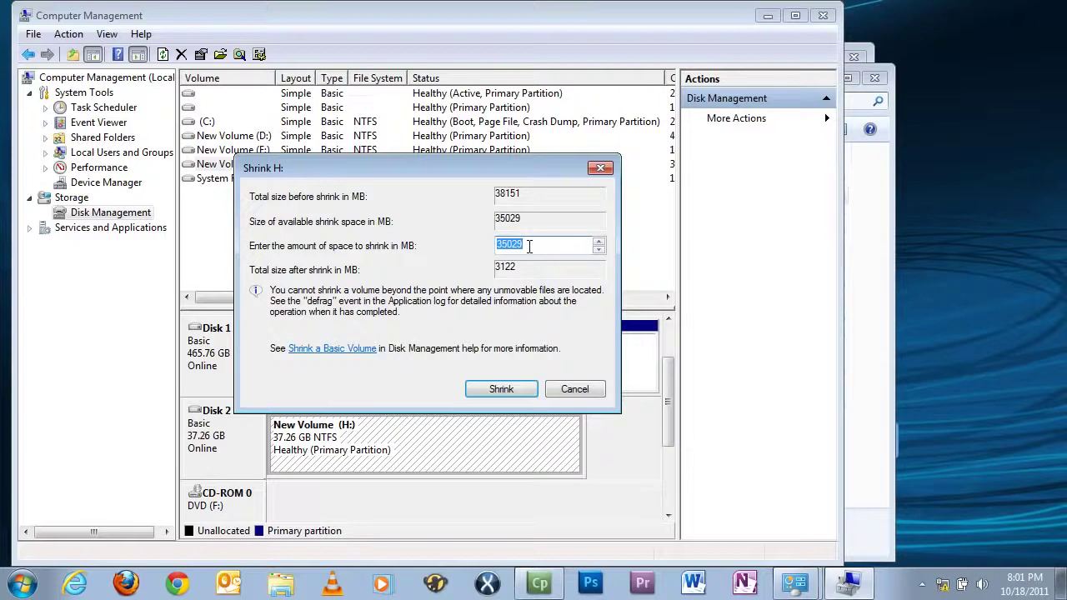
{"action": "key", "text": "BackSpace"}
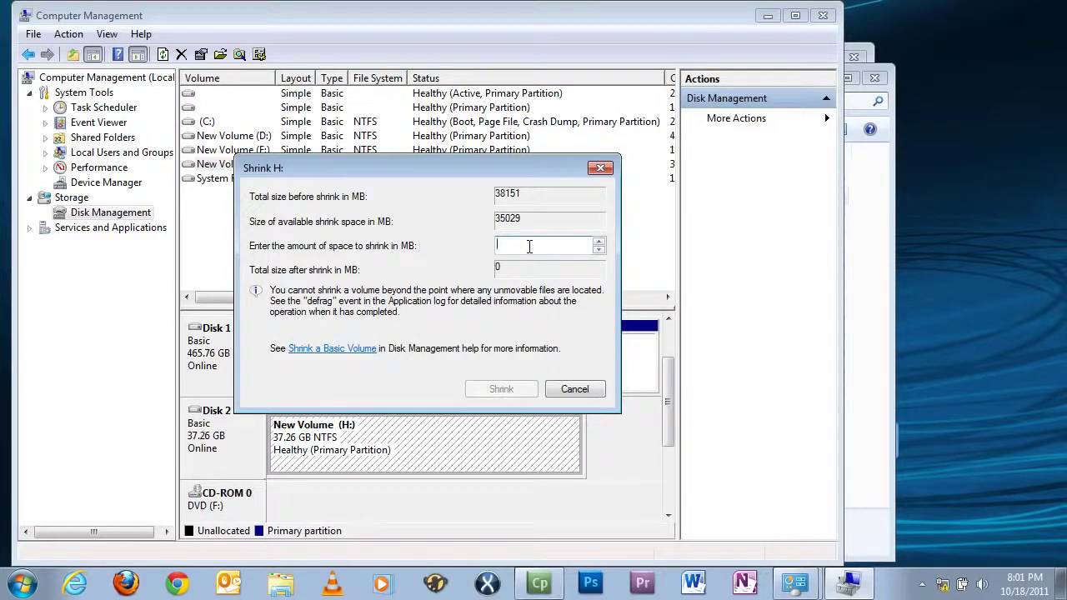
{"action": "type", "text": "12000"}
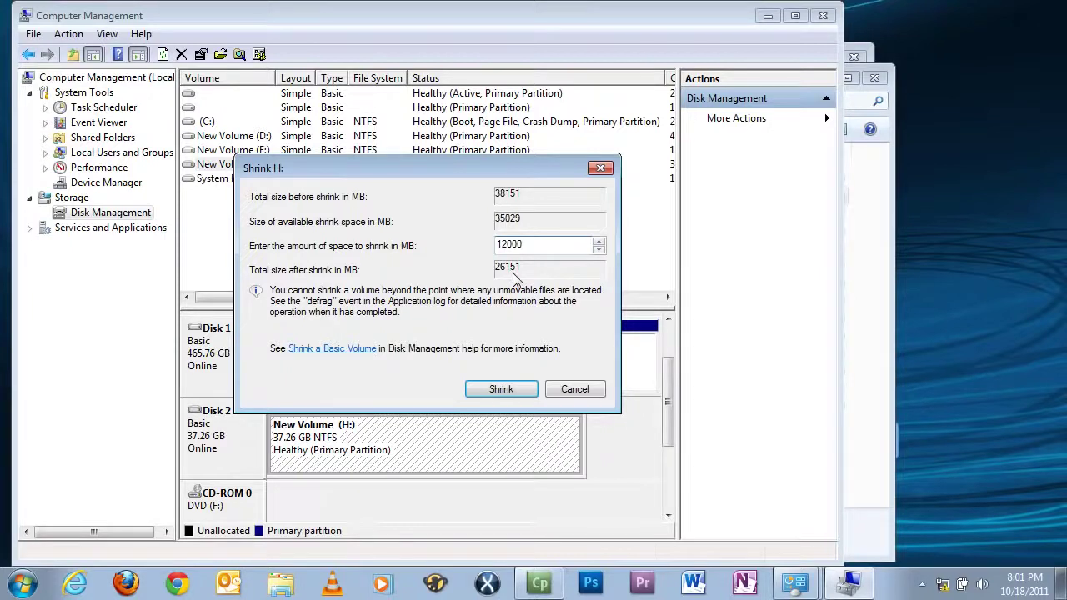
{"action": "left_click", "coordinate": [504, 390]}
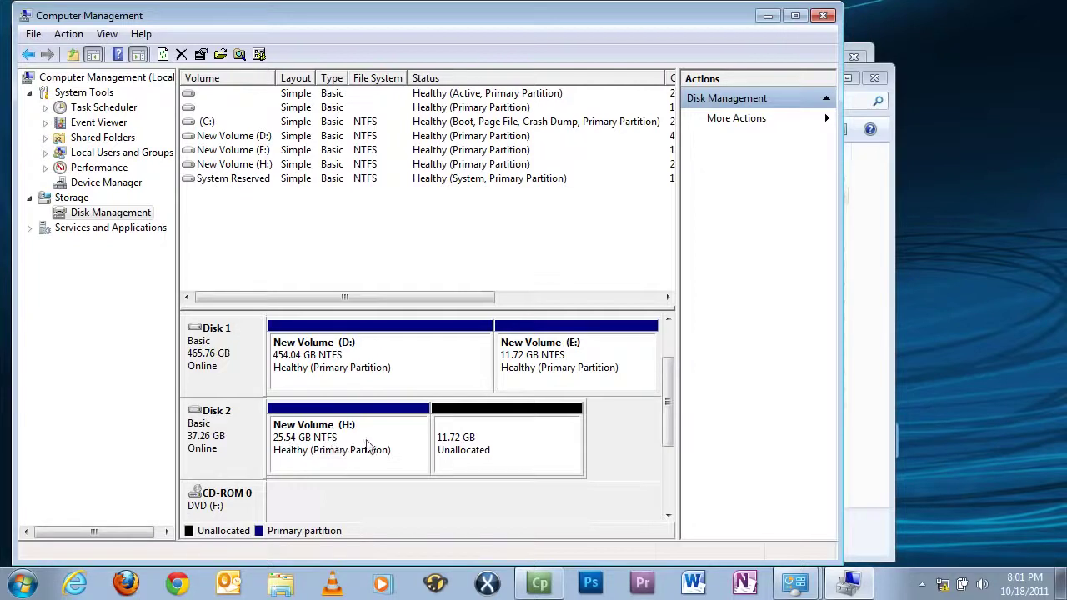
Step: Start a new simple volume in the unallocated space on Disk 2, accepting a volume size of 12000 MB
{"action": "left_click", "coordinate": [493, 440]}
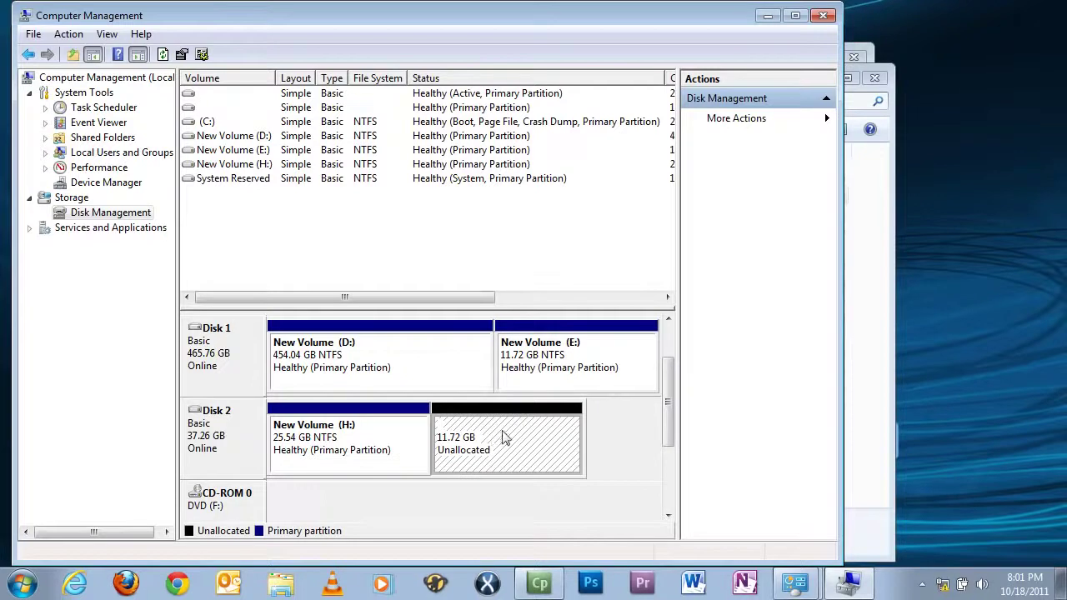
{"action": "right_click", "coordinate": [508, 440]}
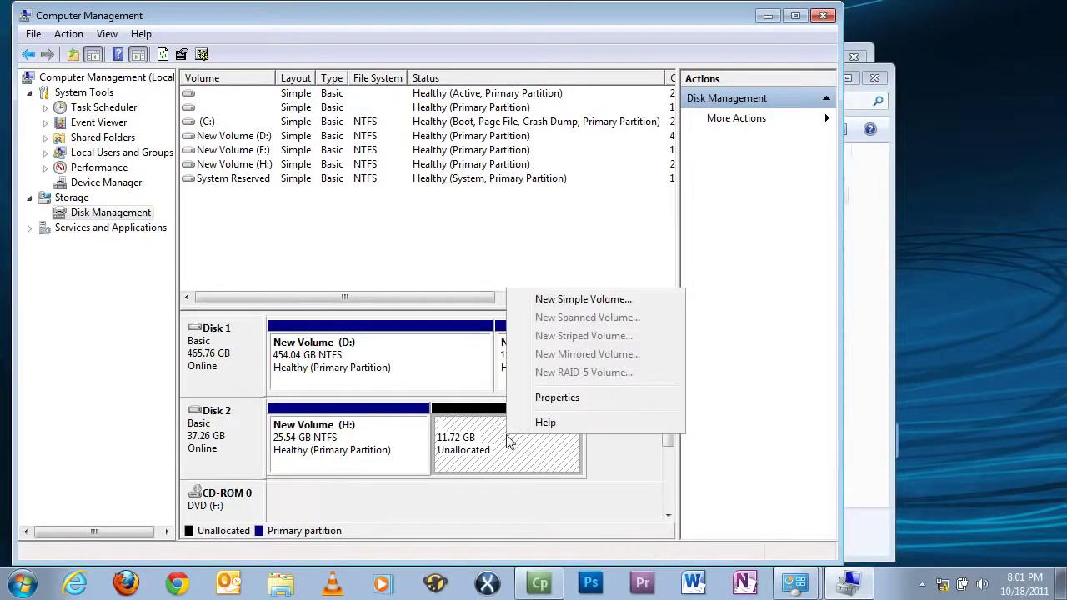
{"action": "left_click", "coordinate": [558, 302]}
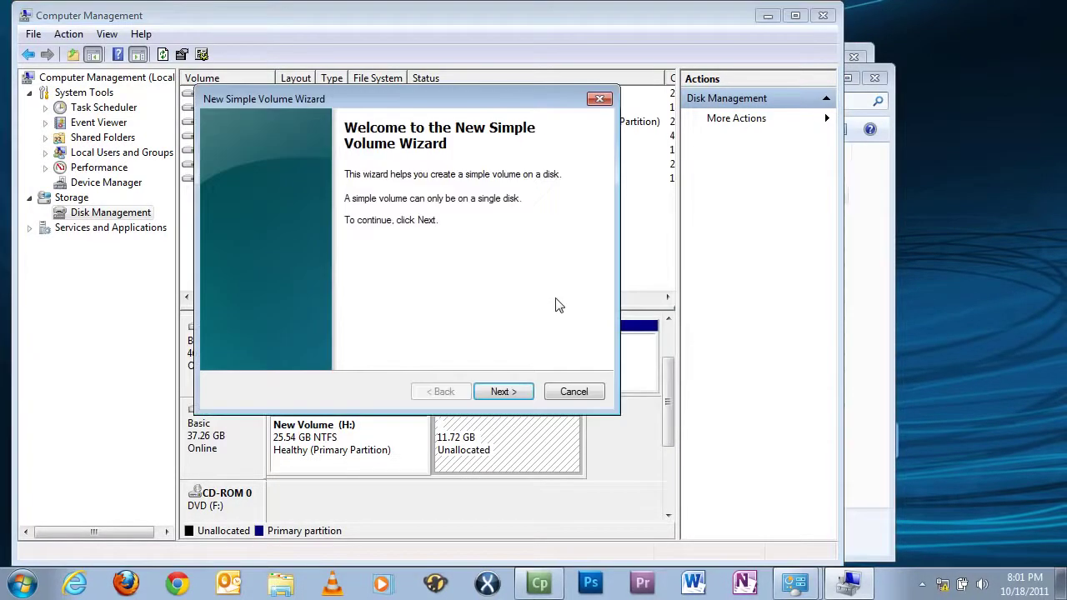
{"action": "left_click", "coordinate": [515, 388]}
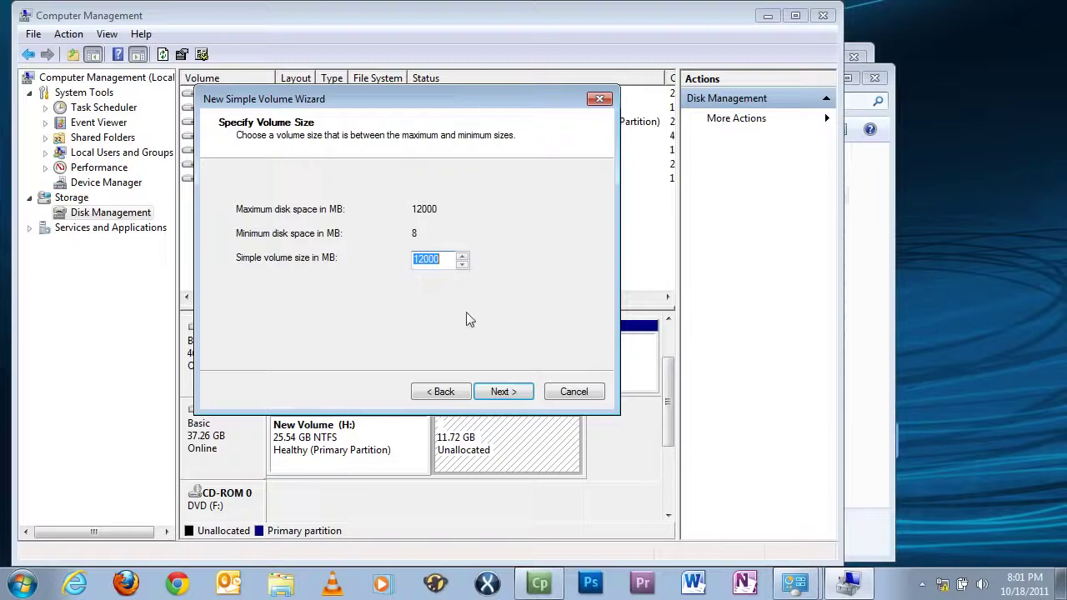
{"action": "left_click", "coordinate": [507, 392]}
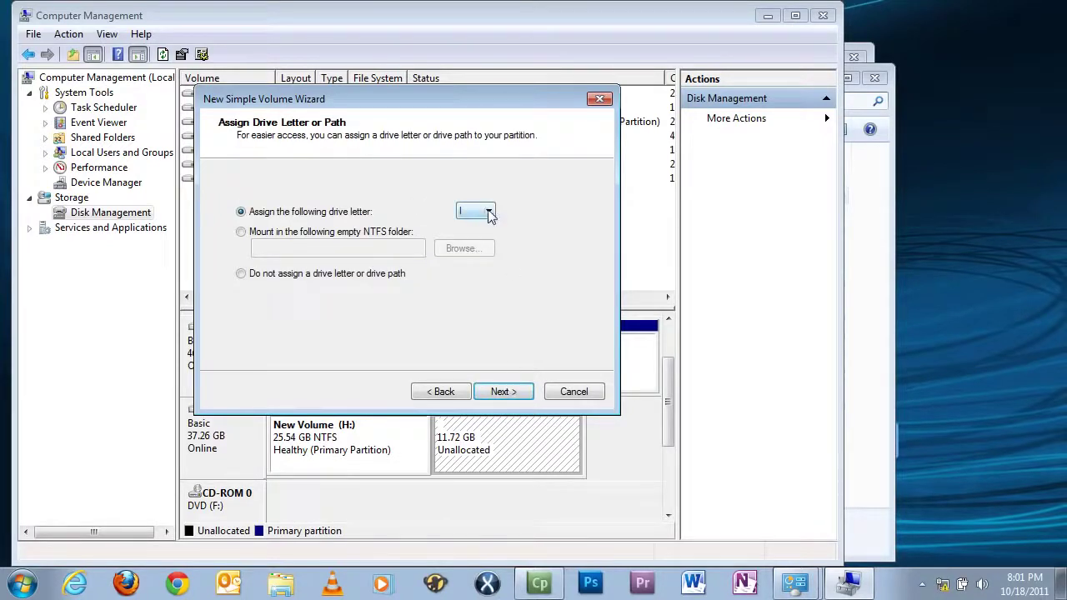
Step: Assign drive letter I to the new volume after trying the NTFS folder mount and no-drive-letter options
{"action": "left_click", "coordinate": [242, 231]}
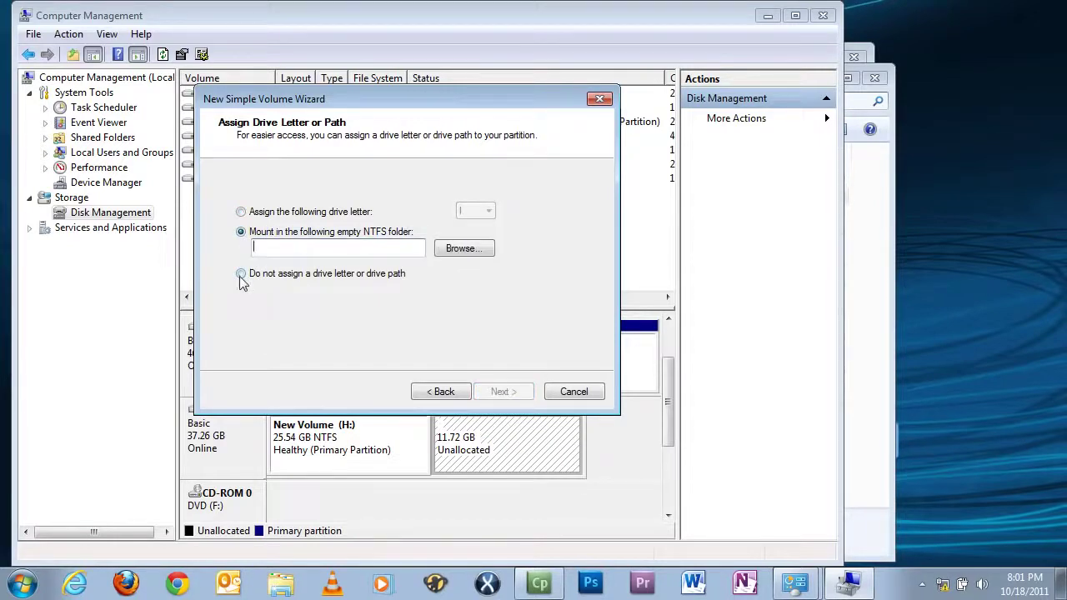
{"action": "left_click", "coordinate": [241, 275]}
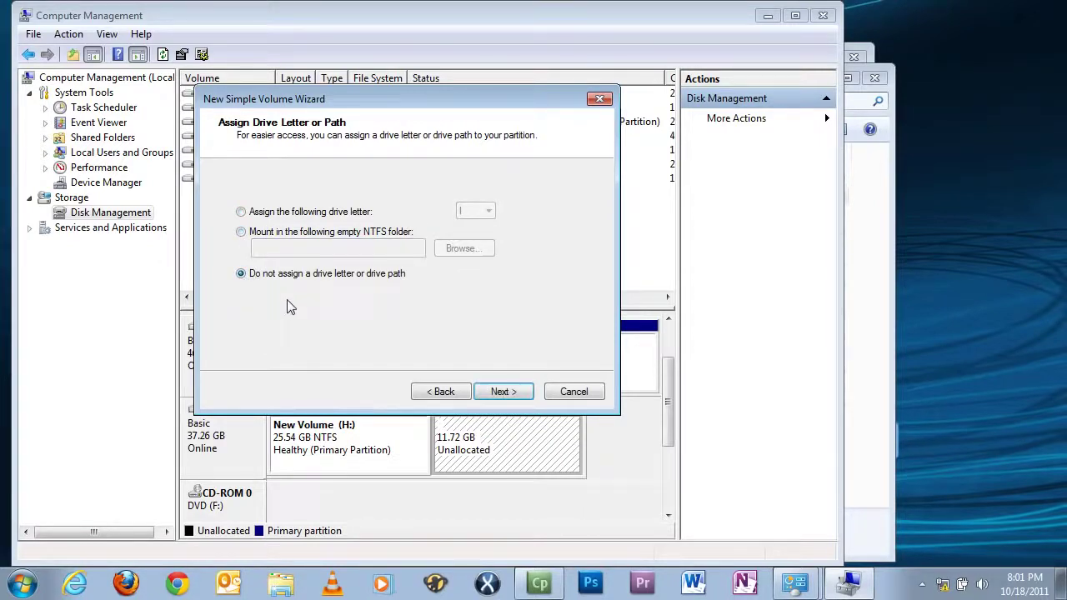
{"action": "left_click", "coordinate": [241, 212]}
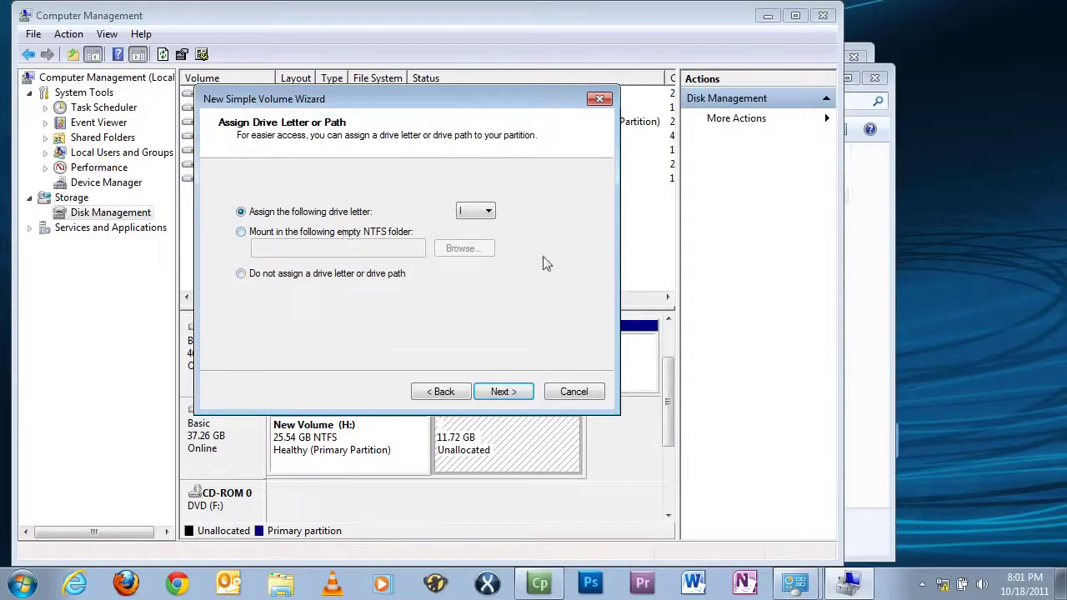
{"action": "left_click", "coordinate": [503, 392]}
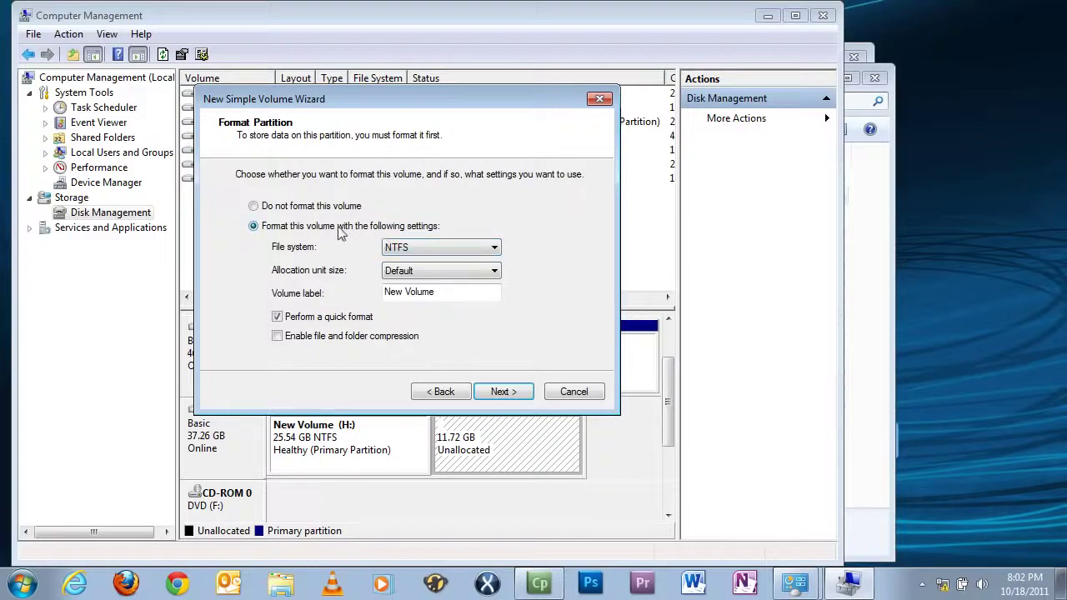
Step: Set the new volume's file system to NTFS and its allocation unit size to Default
{"action": "left_click", "coordinate": [438, 251]}
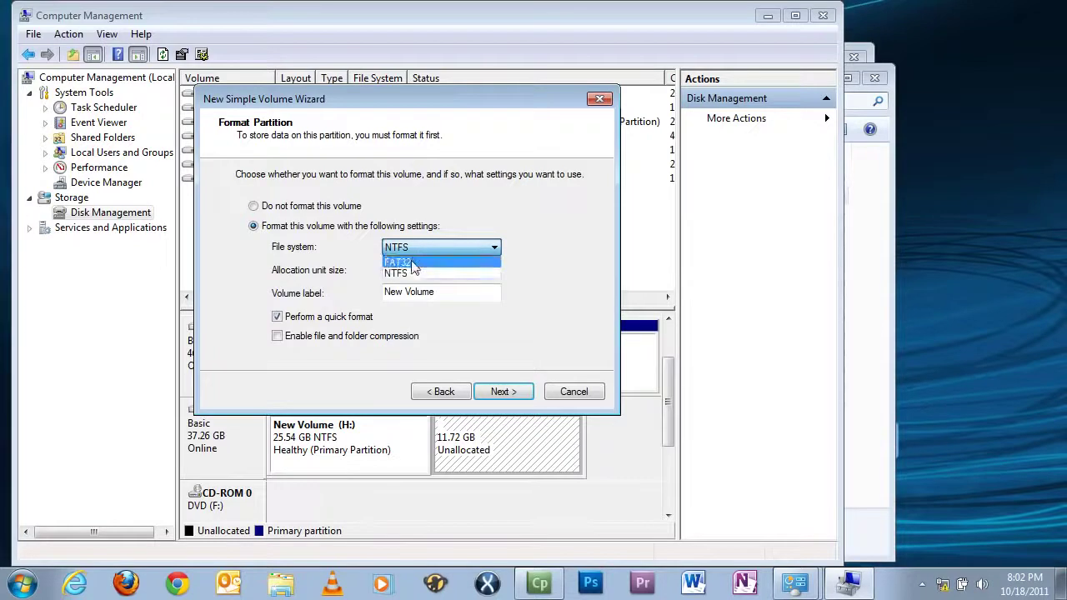
{"action": "left_click", "coordinate": [415, 262]}
{"action": "left_click", "coordinate": [413, 256]}
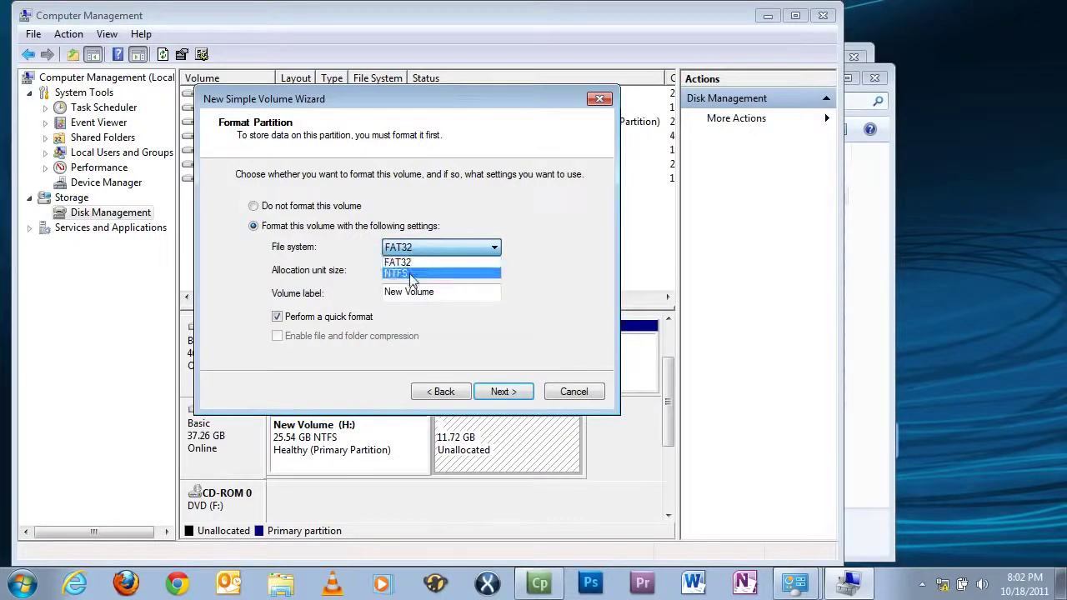
{"action": "left_click", "coordinate": [421, 273]}
{"action": "left_click", "coordinate": [485, 274]}
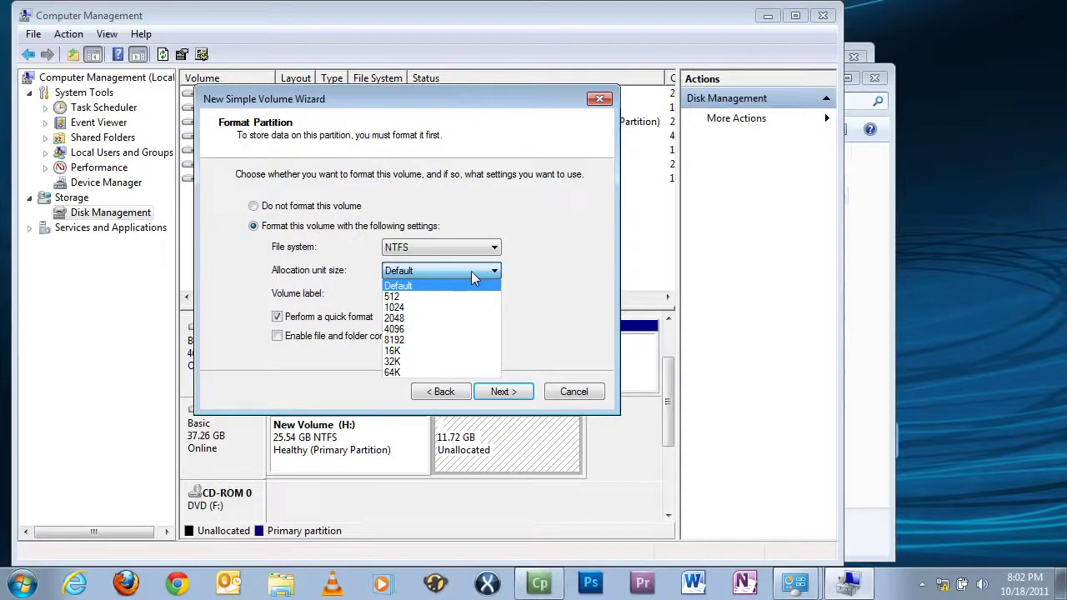
{"action": "left_click", "coordinate": [450, 286]}
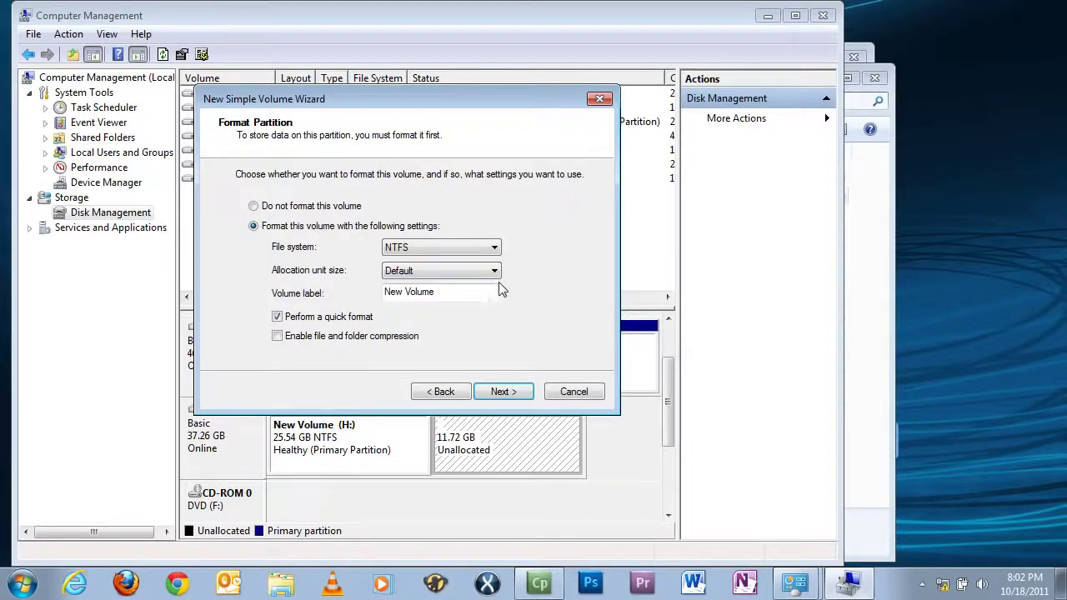
Step: Label the new volume hotrod, review the settings summary and finish creating the volume
{"action": "left_click", "coordinate": [458, 296]}
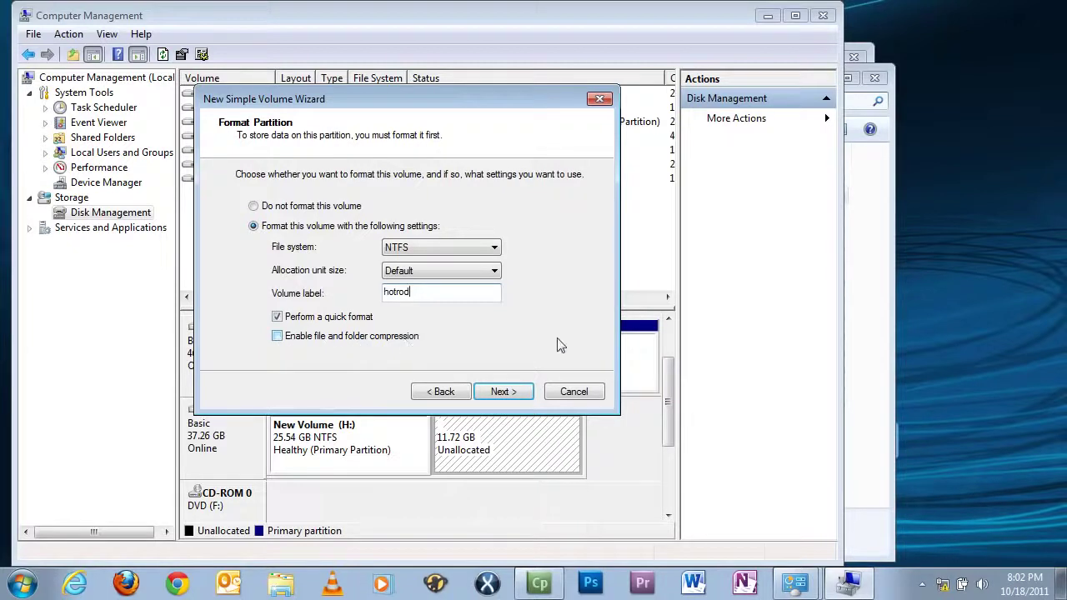
{"action": "left_click", "coordinate": [507, 393]}
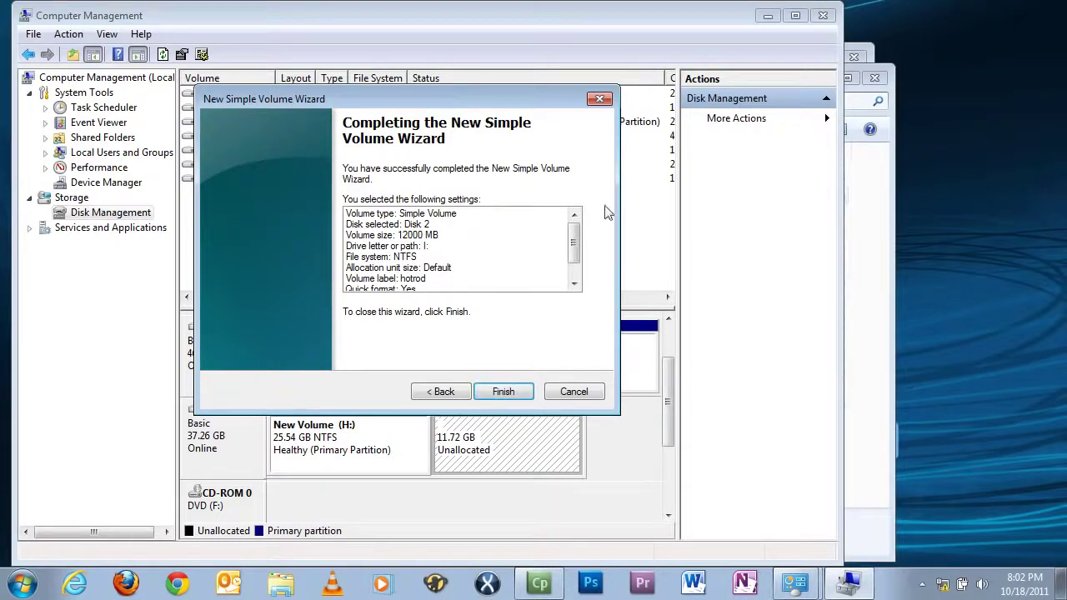
{"action": "left_click_drag", "start_coordinate": [572, 237], "coordinate": [576, 261]}
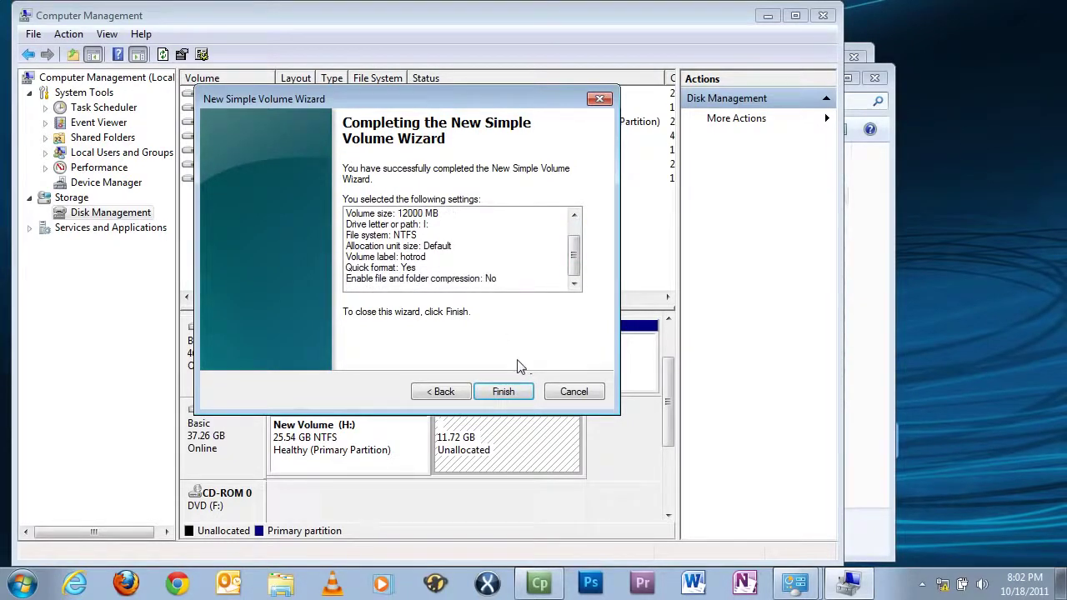
{"action": "left_click", "coordinate": [503, 394]}
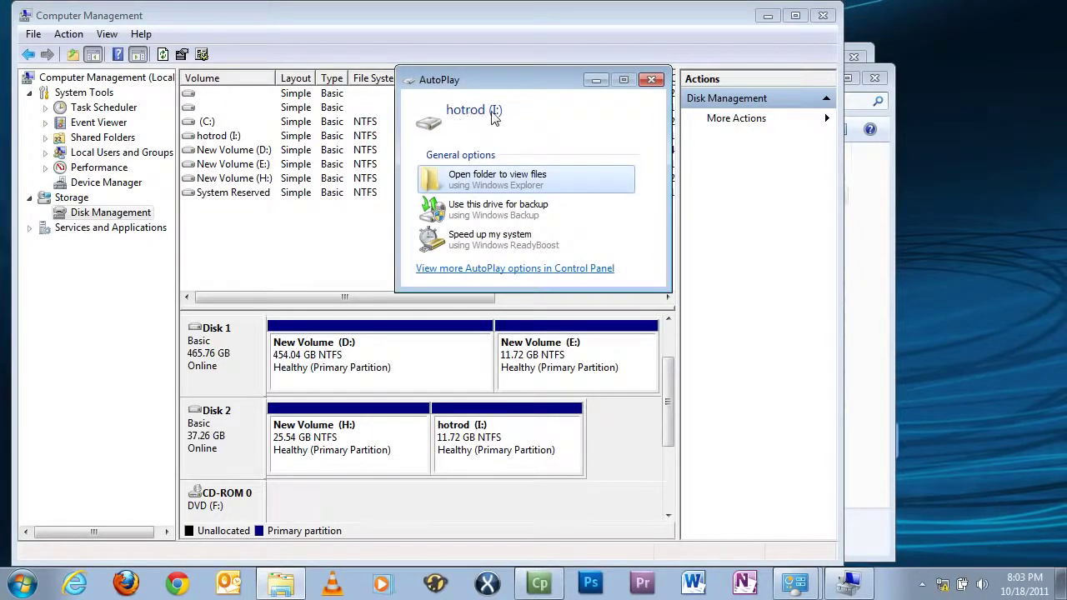
Step: Open the new hotrod (I:) drive to view its files, and close its folder window
{"action": "left_click", "coordinate": [510, 182]}
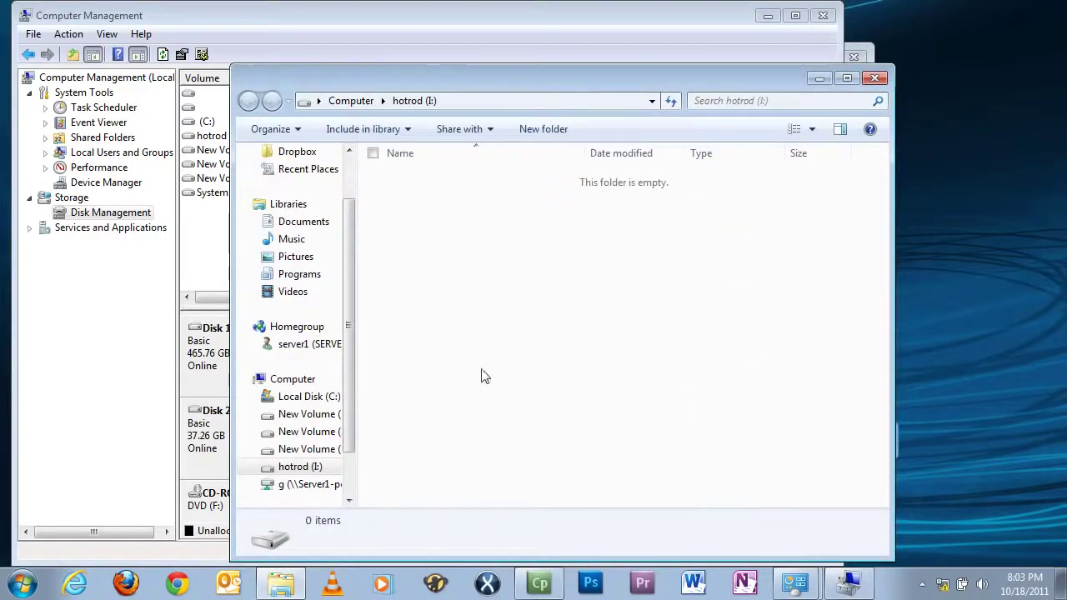
{"action": "left_click", "coordinate": [874, 78]}
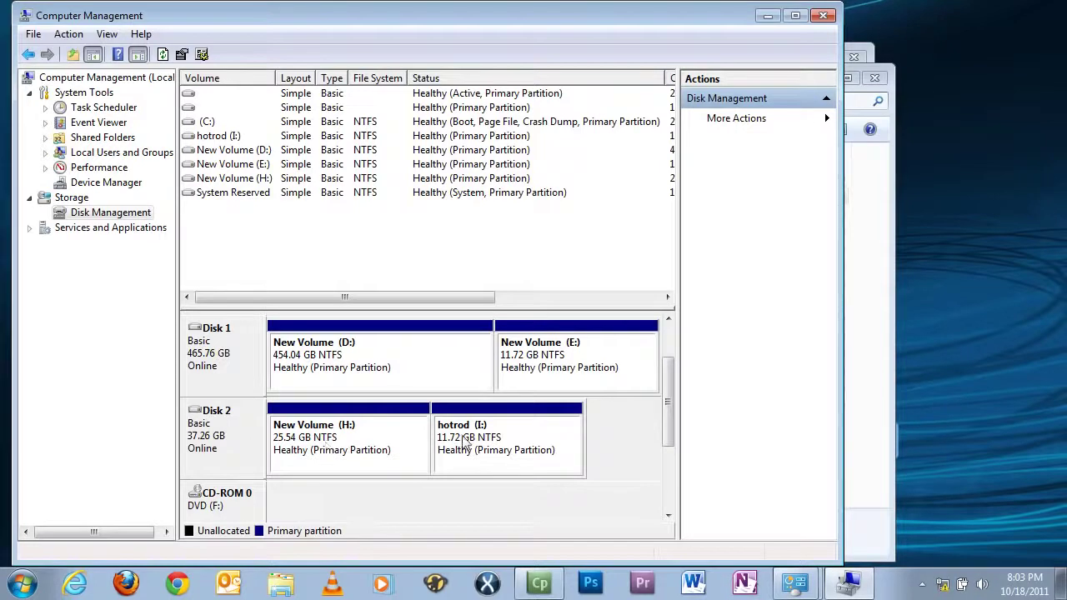
Step: Delete the hotrod (I:) volume from Disk 2, agreeing to erase all its data
{"action": "left_click", "coordinate": [512, 437]}
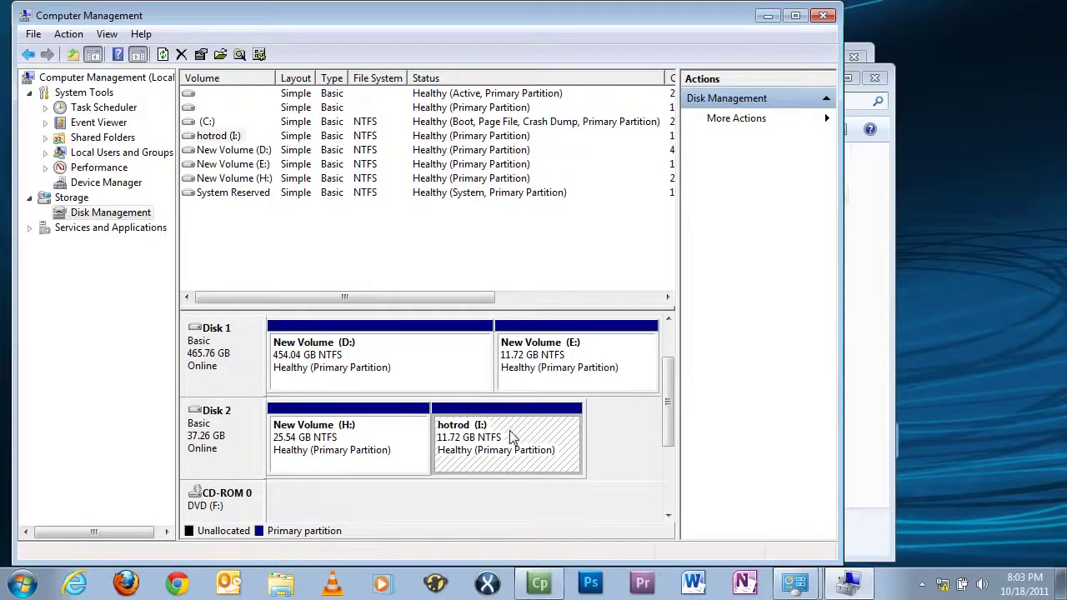
{"action": "right_click", "coordinate": [512, 437]}
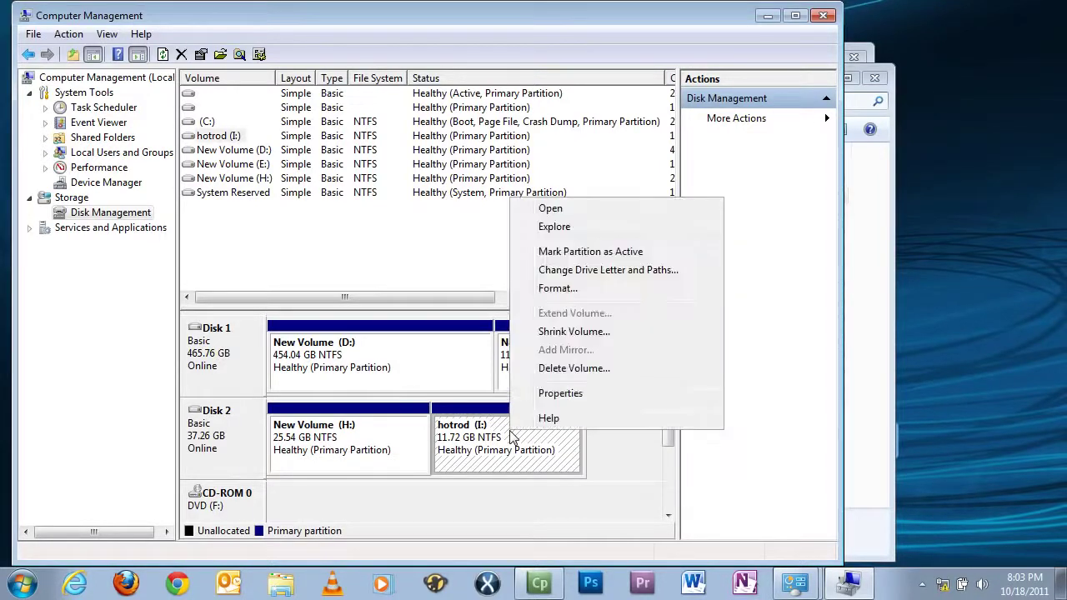
{"action": "left_click", "coordinate": [566, 370]}
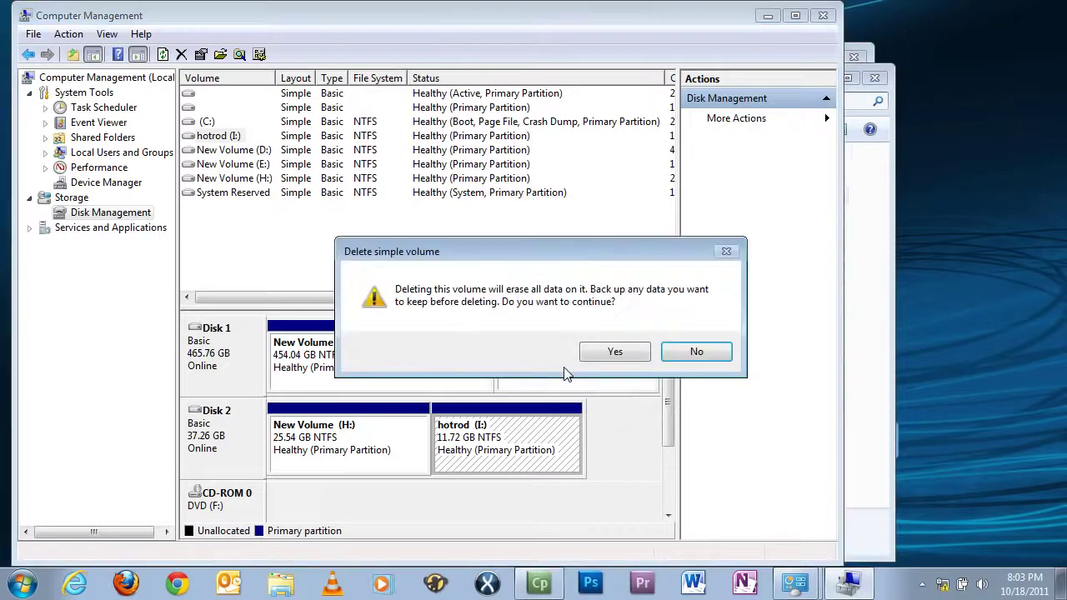
{"action": "left_click", "coordinate": [614, 353]}
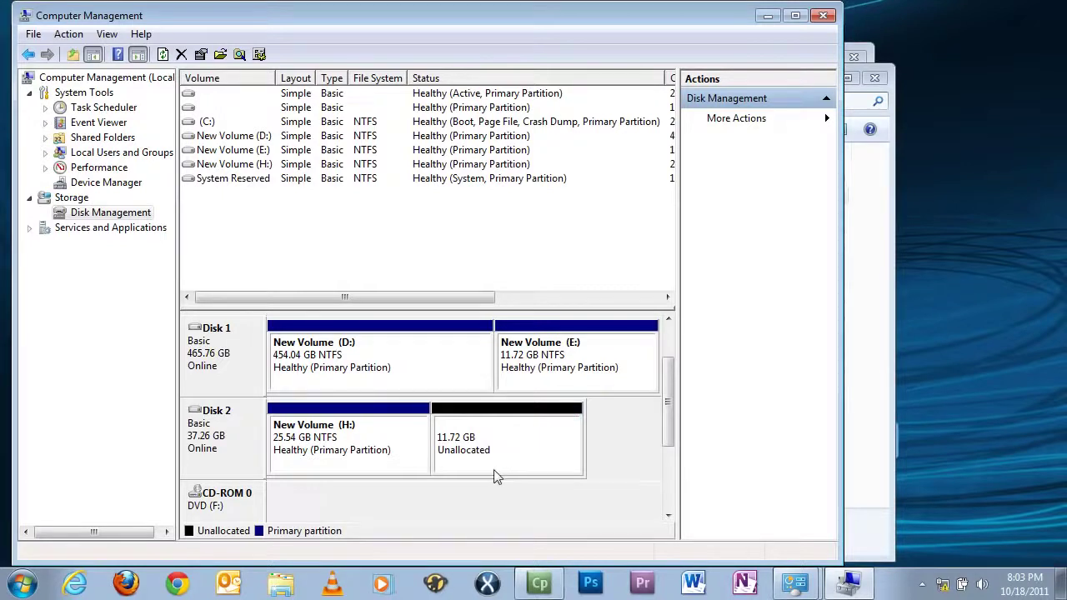
Step: Extend New Volume (H:) on Disk 2 by 3000 MB of the adjacent unallocated space and finish the wizard
{"action": "left_click", "coordinate": [402, 446]}
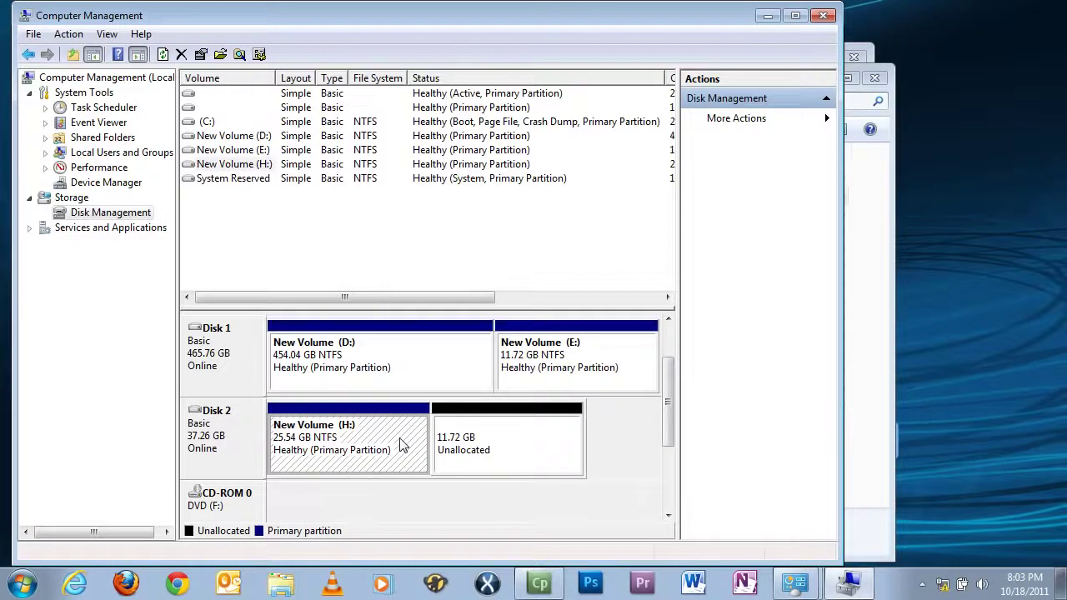
{"action": "right_click", "coordinate": [402, 446]}
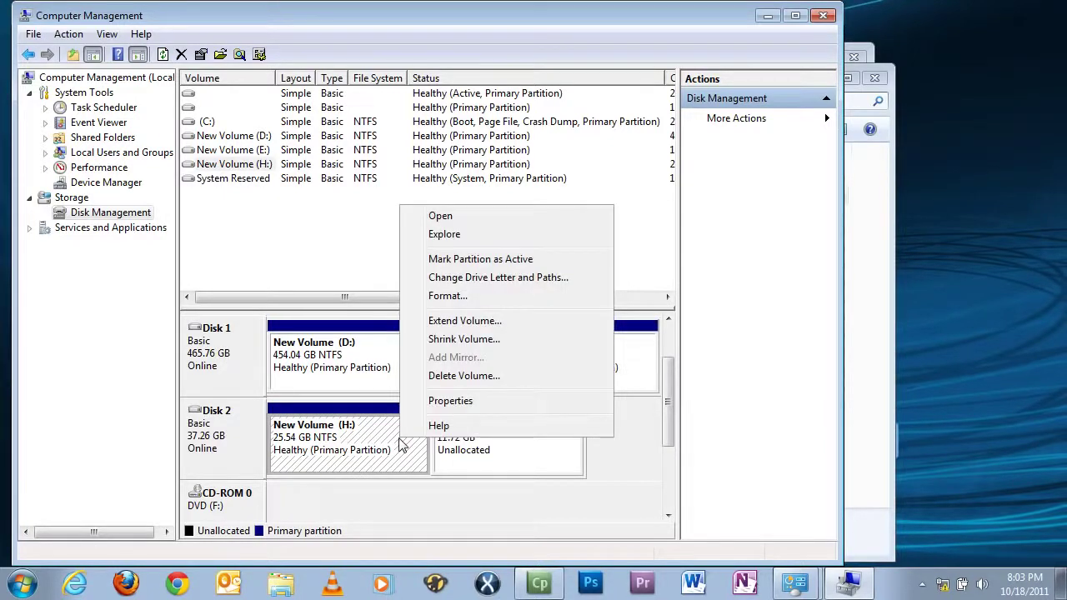
{"action": "left_click", "coordinate": [444, 324]}
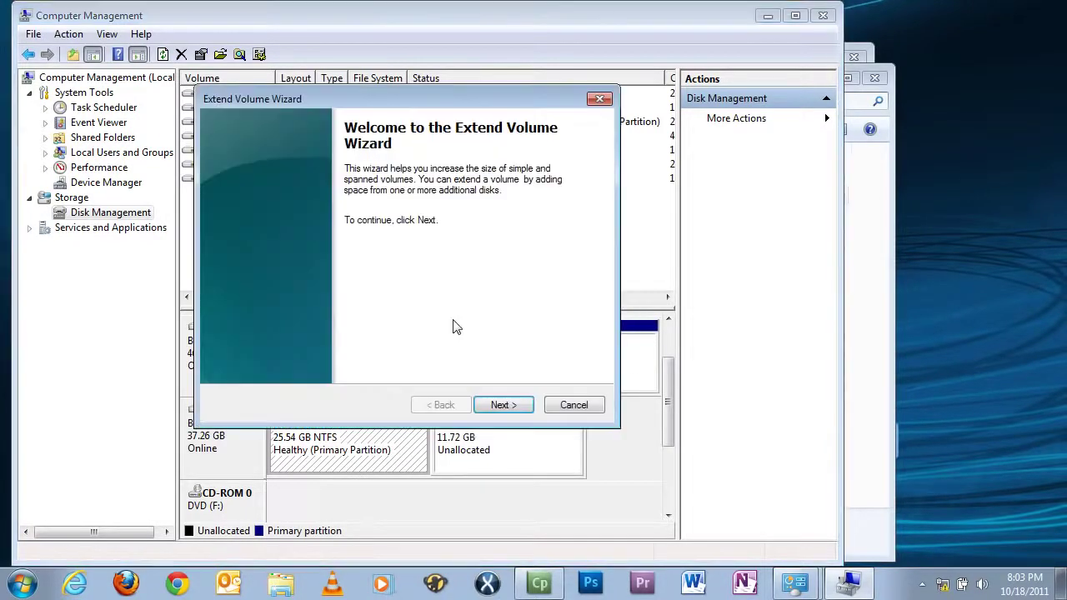
{"action": "left_click", "coordinate": [503, 406]}
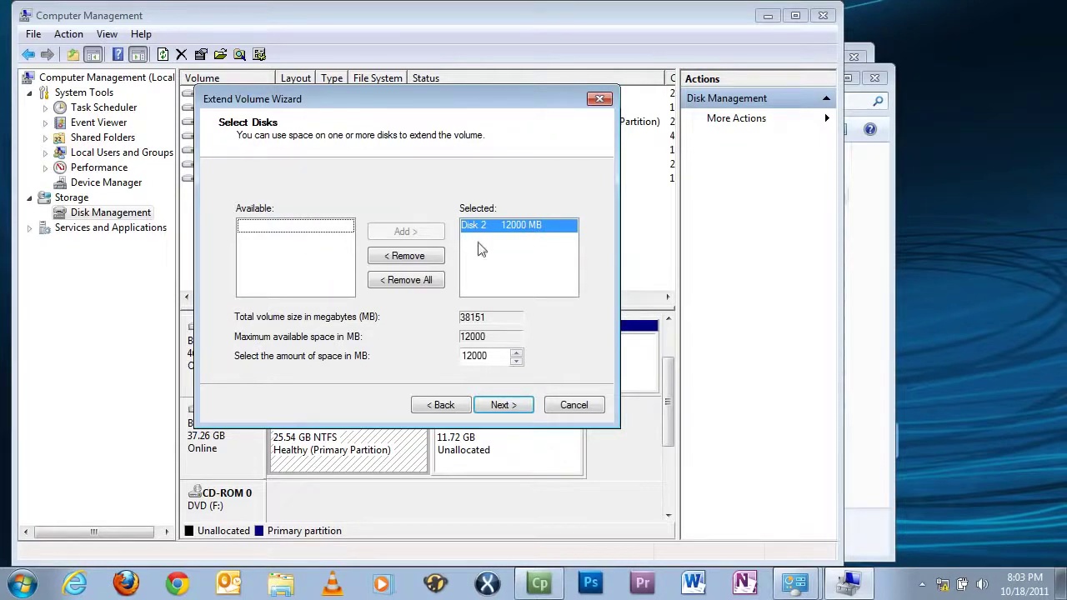
{"action": "left_click", "coordinate": [506, 227]}
{"action": "left_click", "coordinate": [488, 357]}
{"action": "left_click_drag", "start_coordinate": [493, 356], "coordinate": [457, 356]}
{"action": "type", "text": "3"}
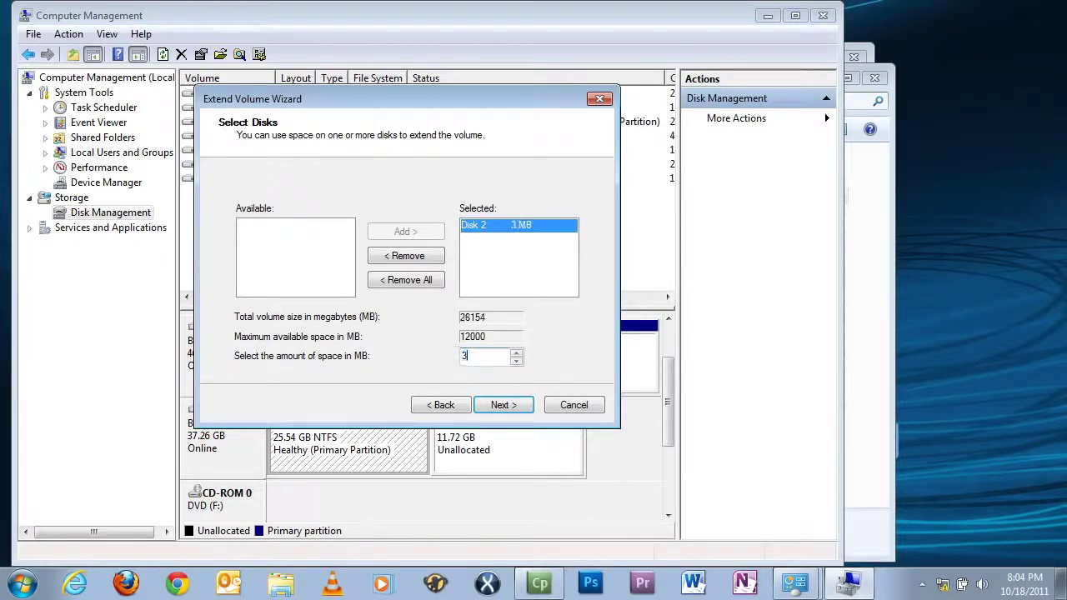
{"action": "type", "text": "000"}
{"action": "left_click", "coordinate": [500, 407]}
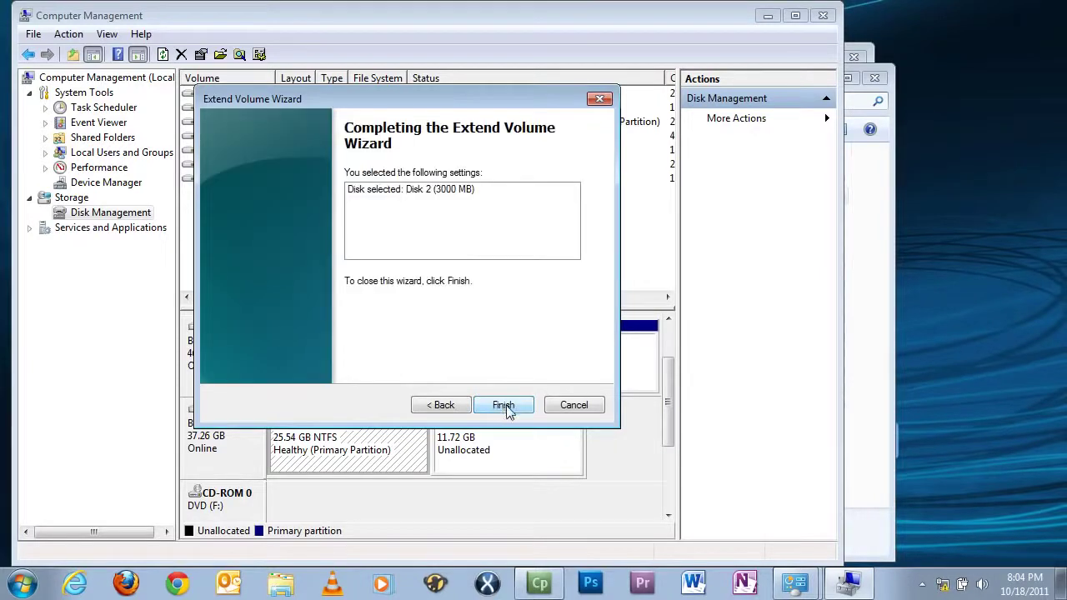
{"action": "left_click", "coordinate": [504, 407]}
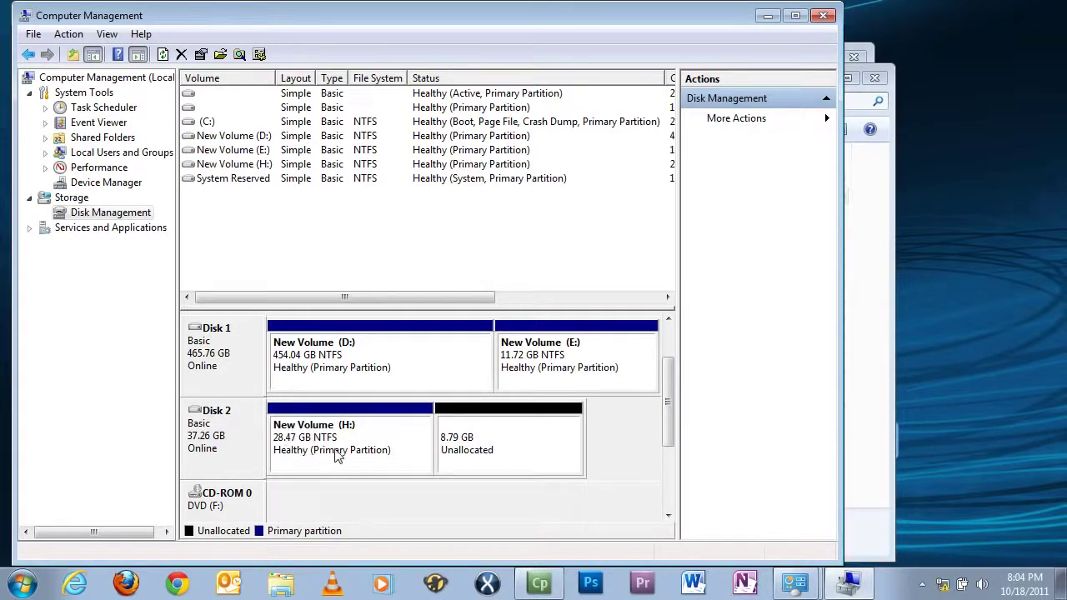
Step: Extend New Volume (H:) again with the full remaining 9000 MB of unallocated space on Disk 2
{"action": "right_click", "coordinate": [412, 447]}
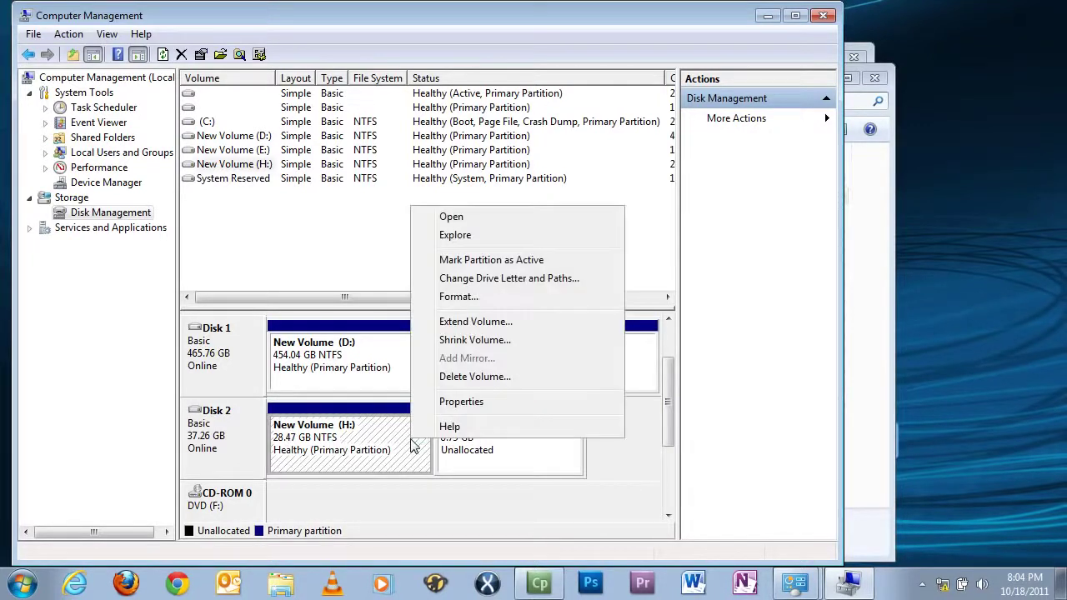
{"action": "left_click", "coordinate": [471, 321]}
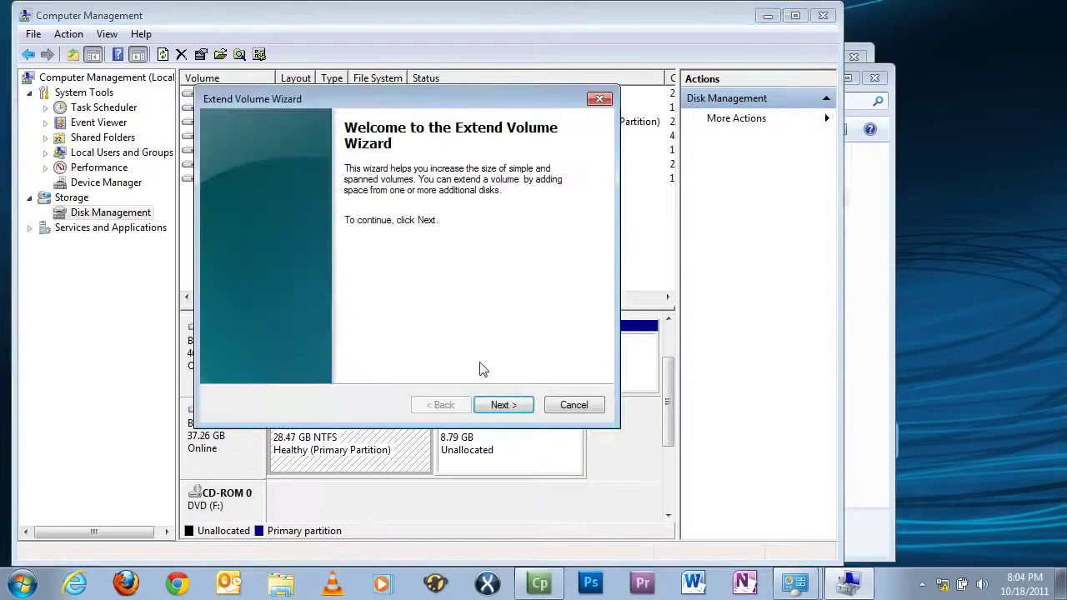
{"action": "left_click", "coordinate": [502, 405]}
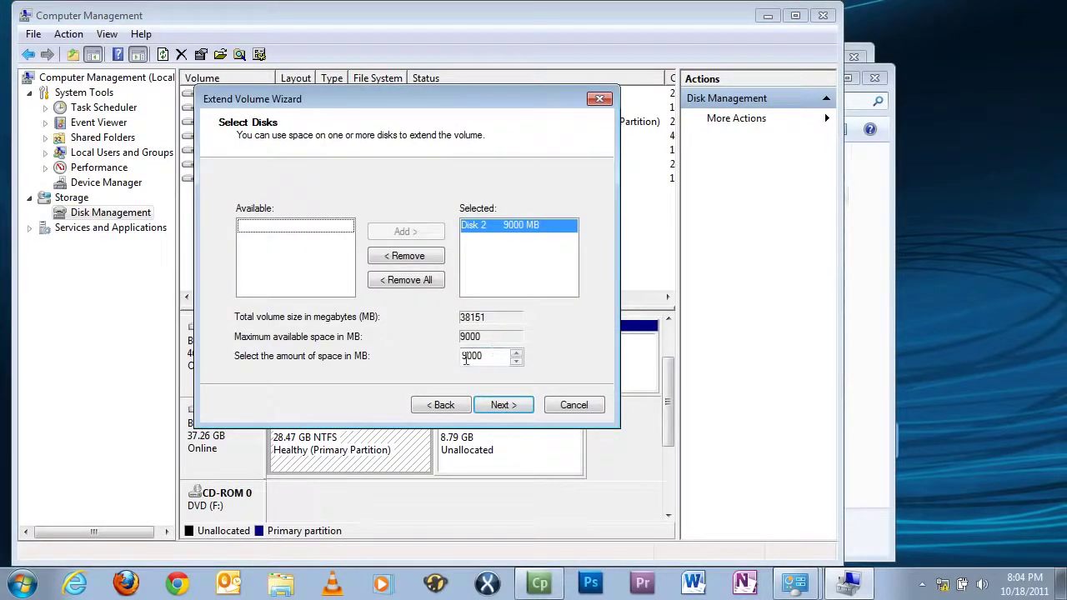
{"action": "left_click", "coordinate": [507, 408]}
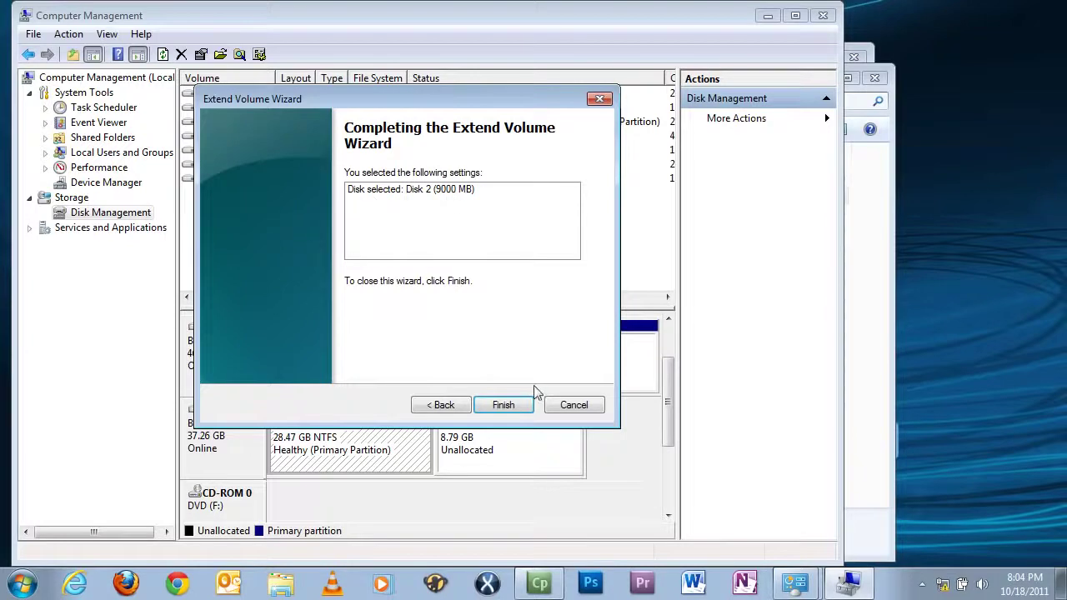
{"action": "left_click", "coordinate": [504, 406]}
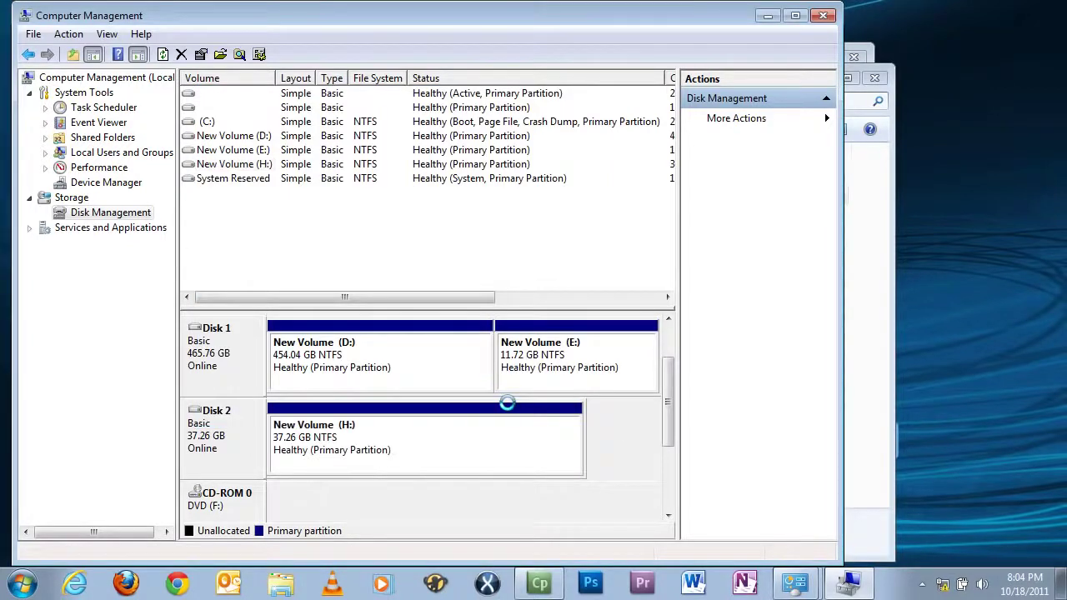